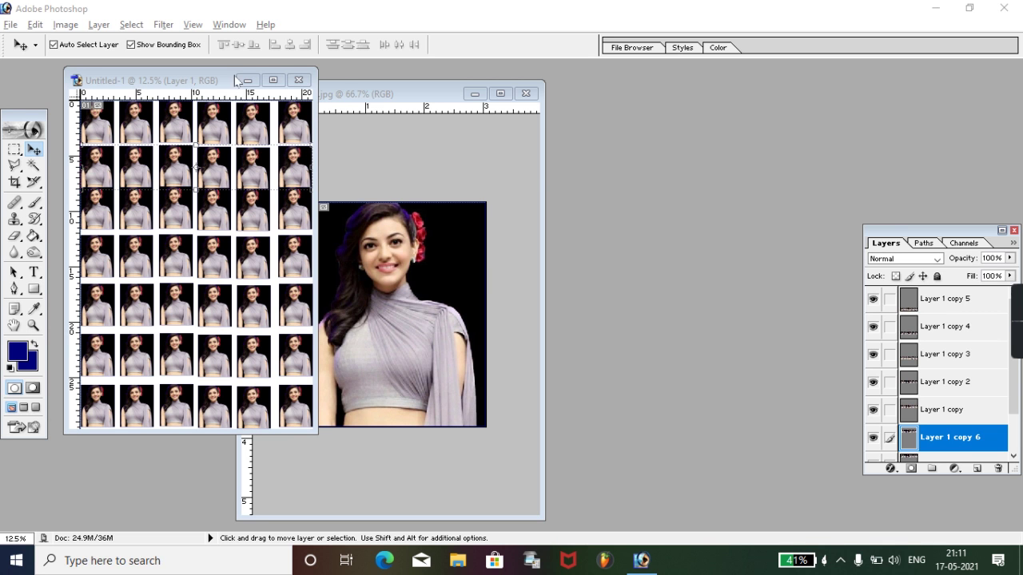
Close the grid sheet and the portrait document without saving either.
{"action": "left_click", "coordinate": [297, 80]}
{"action": "left_click", "coordinate": [511, 219]}
{"action": "left_click", "coordinate": [523, 94]}
{"action": "left_click", "coordinate": [512, 220]}
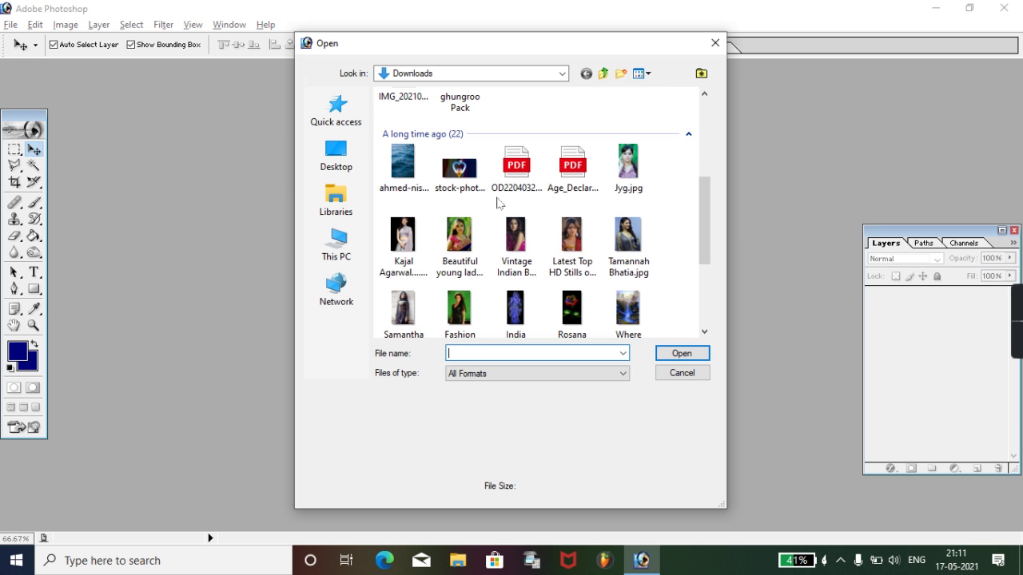
Reopen the original portrait JPG and maximize its window to fill the workspace.
{"action": "scroll", "coordinate": [515, 263], "scroll_direction": "down", "scroll_amount": 2}
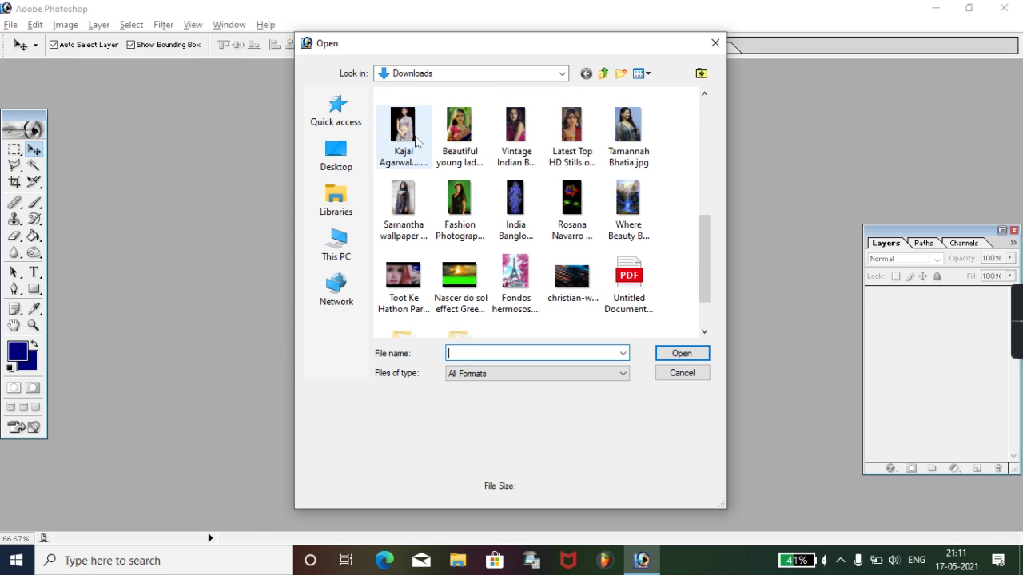
{"action": "double_click", "coordinate": [415, 141]}
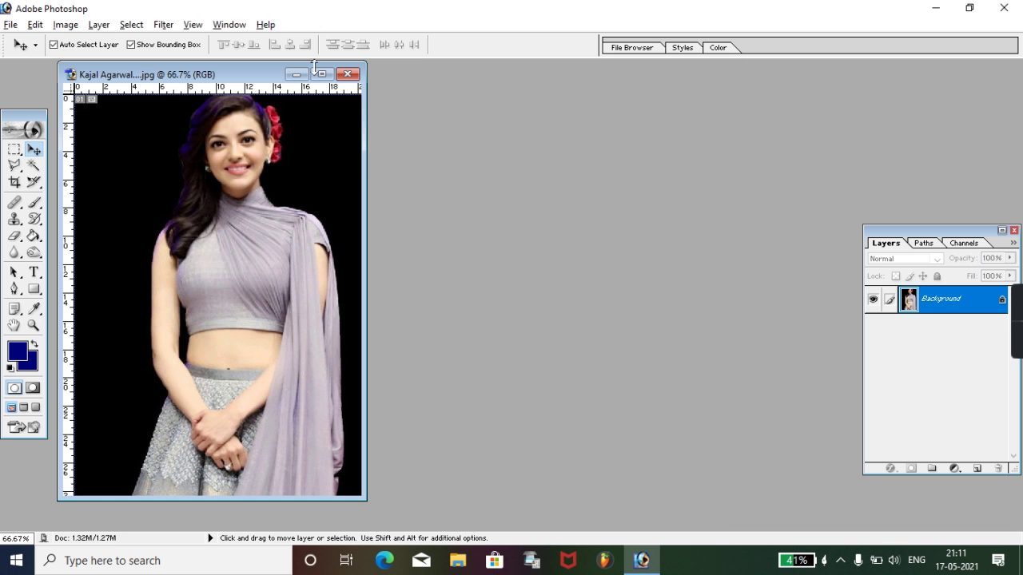
{"action": "mouse_move", "coordinate": [246, 80]}
{"action": "left_mouse_down"}
{"action": "mouse_move", "coordinate": [451, 90]}
{"action": "mouse_move", "coordinate": [365, 87]}
{"action": "left_mouse_up"}
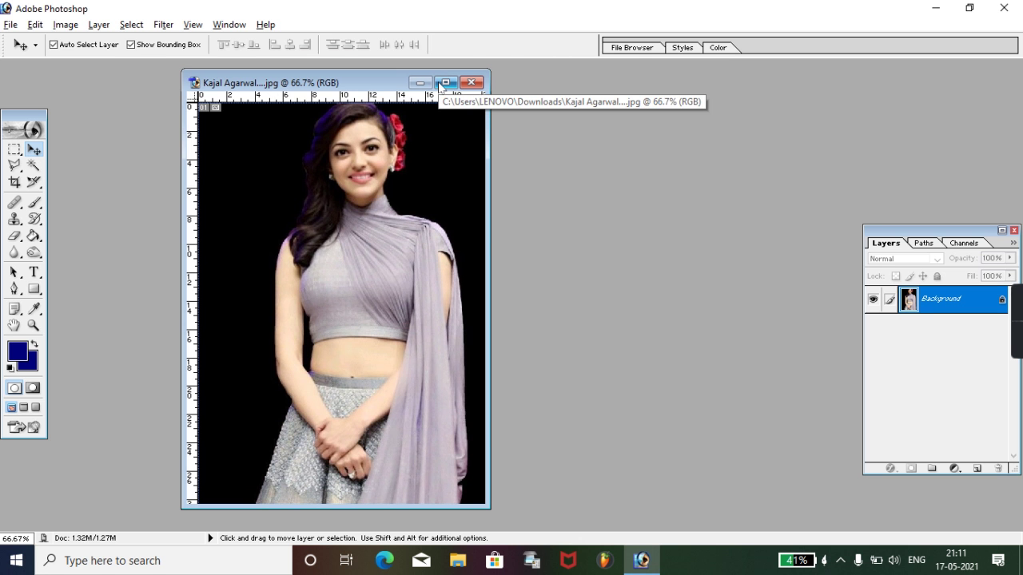
{"action": "left_click", "coordinate": [444, 82]}
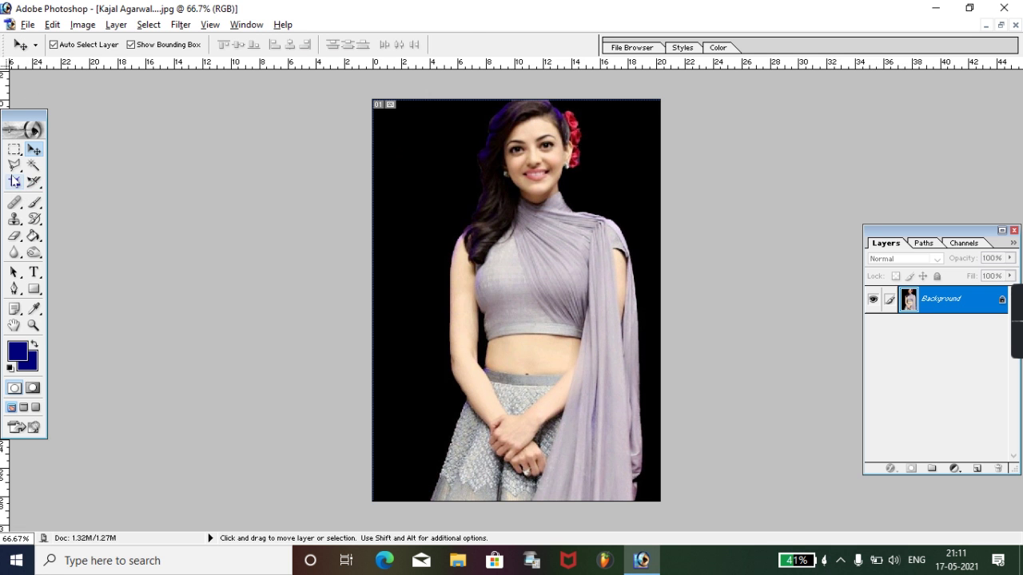
Set the Crop tool to a fixed 1.2 in width and 1.5 in height at 300 pixels/inch.
{"action": "left_click", "coordinate": [14, 183]}
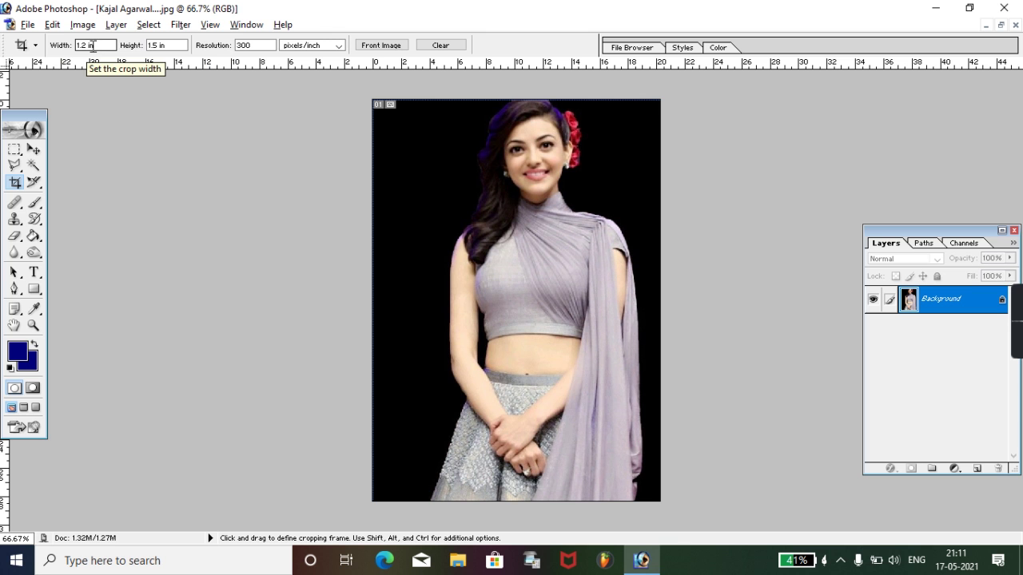
{"action": "left_click_drag", "start_coordinate": [94, 46], "coordinate": [73, 45]}
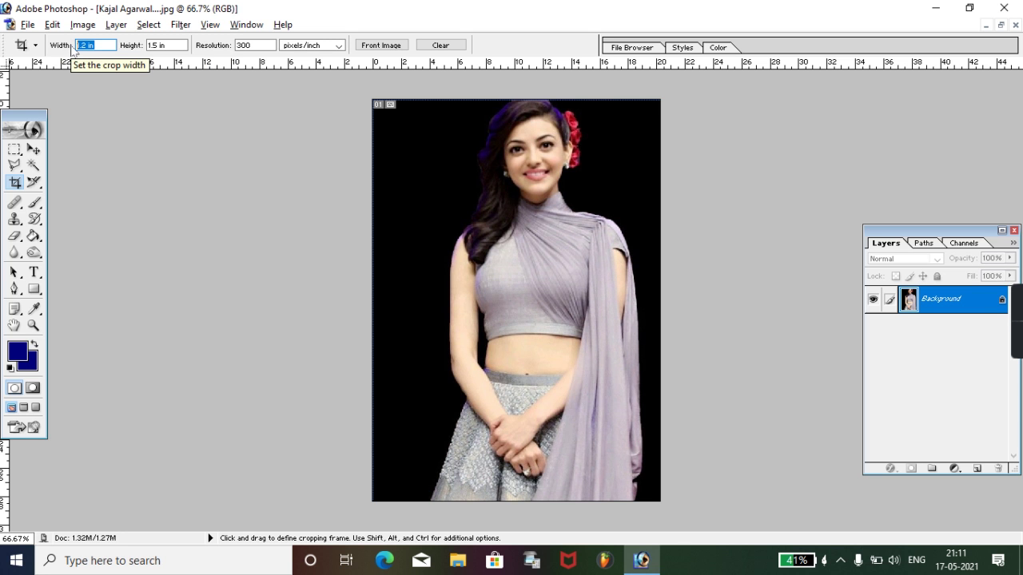
{"action": "type", "text": "1"}
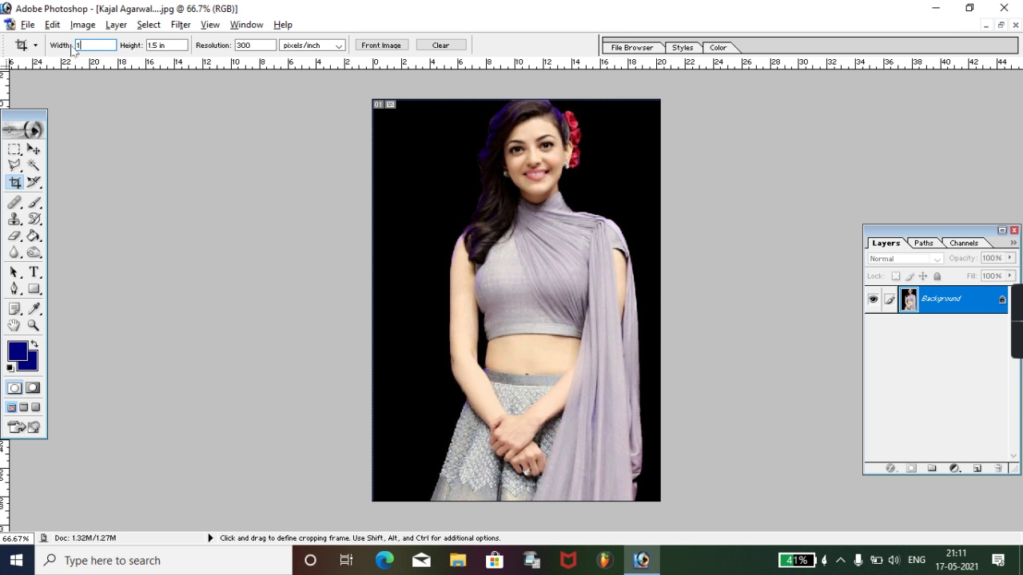
{"action": "type", "text": ".2 i"}
{"action": "type", "text": "n"}
{"action": "left_click", "coordinate": [165, 44]}
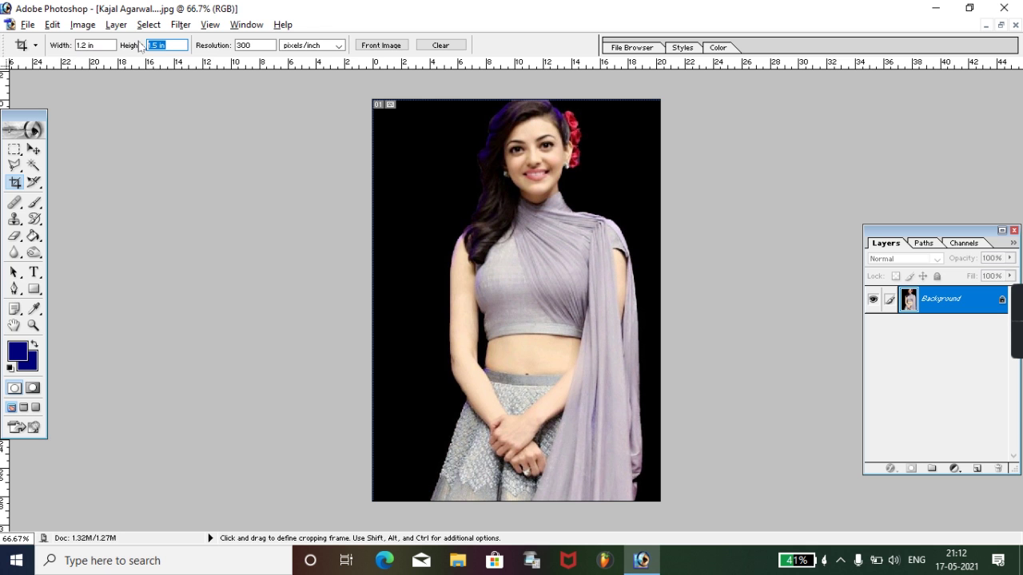
{"action": "type", "text": "1.5 in"}
{"action": "key", "text": "Return"}
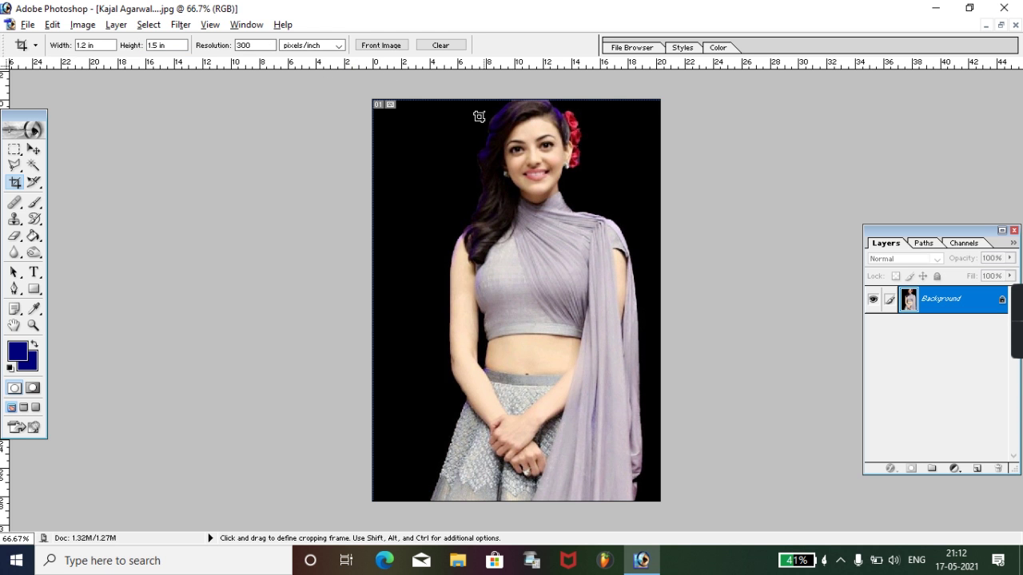
Crop the portrait to a head-and-shoulders frame at the image top, then select all.
{"action": "left_click_drag", "start_coordinate": [434, 109], "coordinate": [631, 347]}
{"action": "left_click_drag", "start_coordinate": [631, 347], "coordinate": [674, 366]}
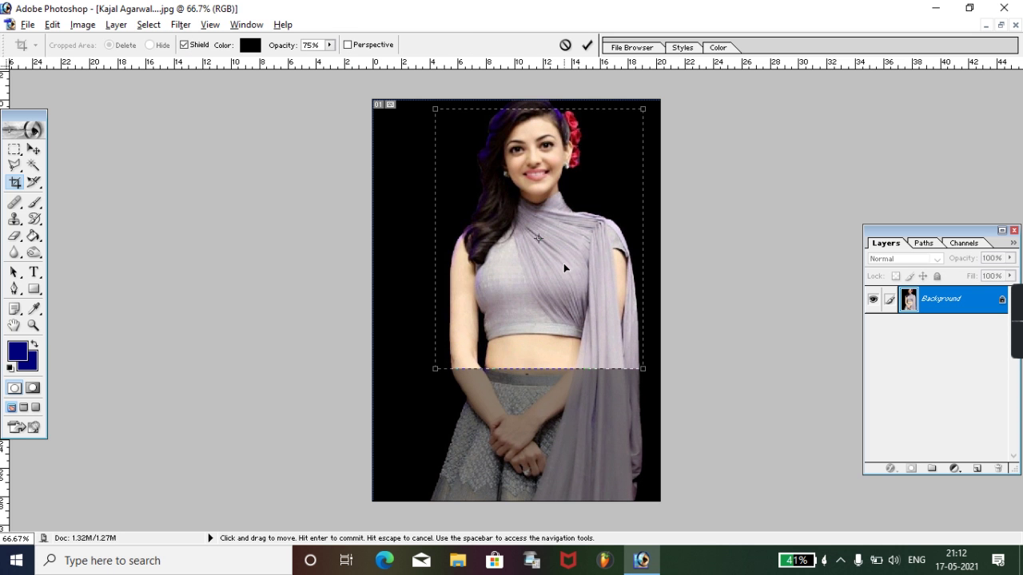
{"action": "mouse_move", "coordinate": [563, 263]}
{"action": "left_mouse_down"}
{"action": "mouse_move", "coordinate": [569, 252]}
{"action": "mouse_move", "coordinate": [591, 277]}
{"action": "left_mouse_up"}
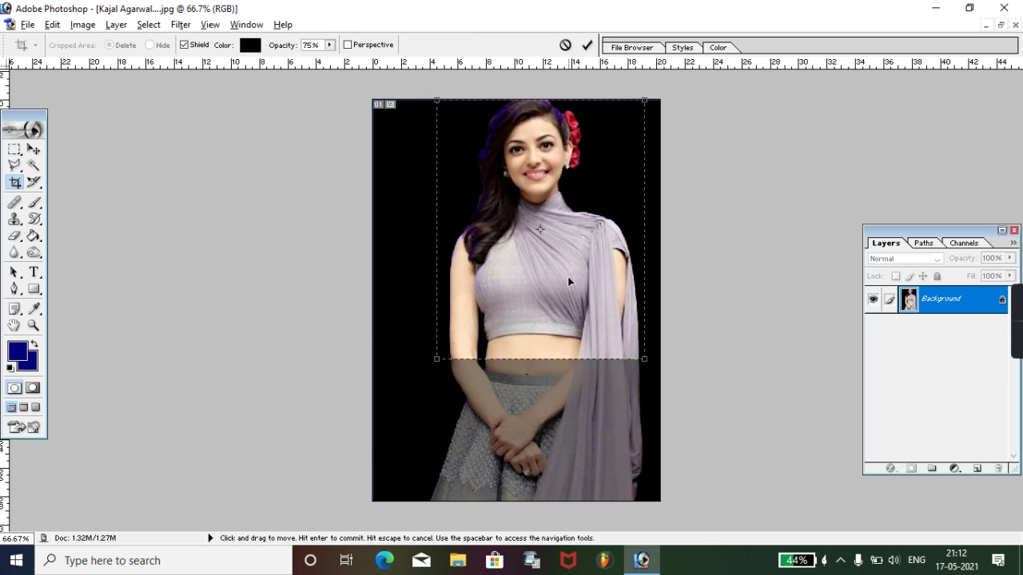
{"action": "key", "text": "Return"}
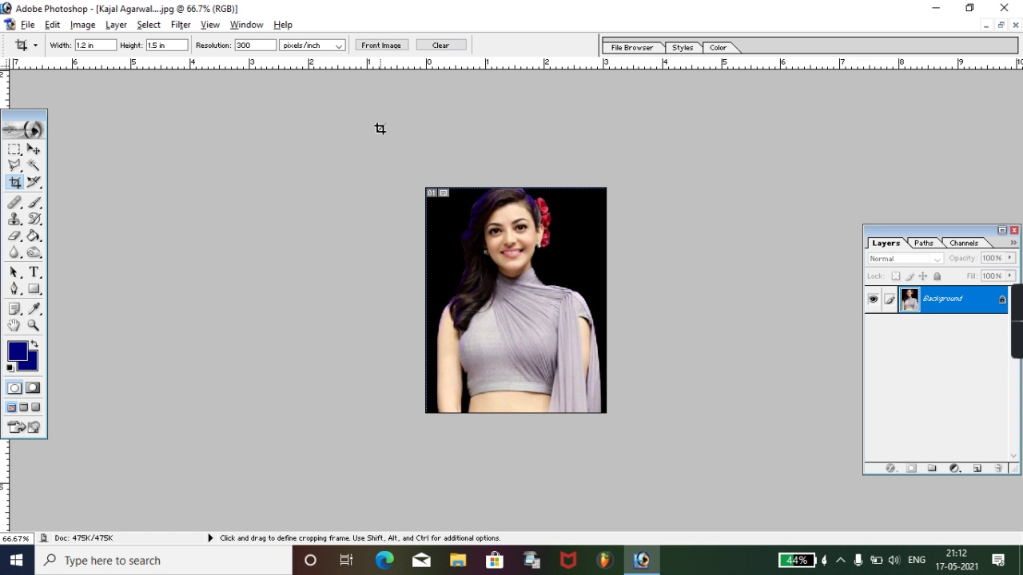
{"action": "key", "text": "ctrl"}
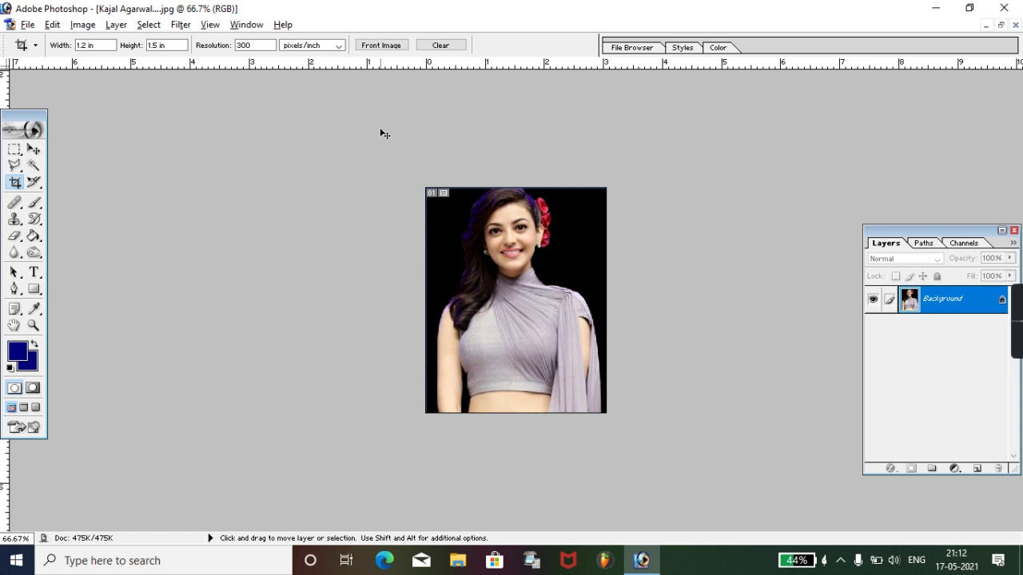
{"action": "key", "text": "ctrl+a"}
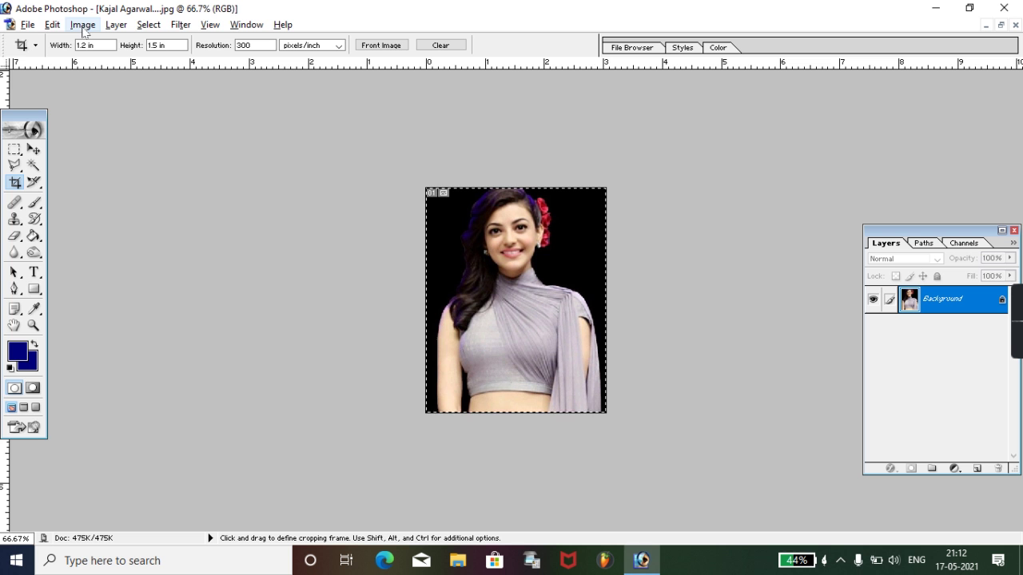
Stroke the selected portrait with a 4 px plum border, Center location, 100% opacity.
{"action": "double_click", "coordinate": [53, 24]}
{"action": "left_click", "coordinate": [60, 28]}
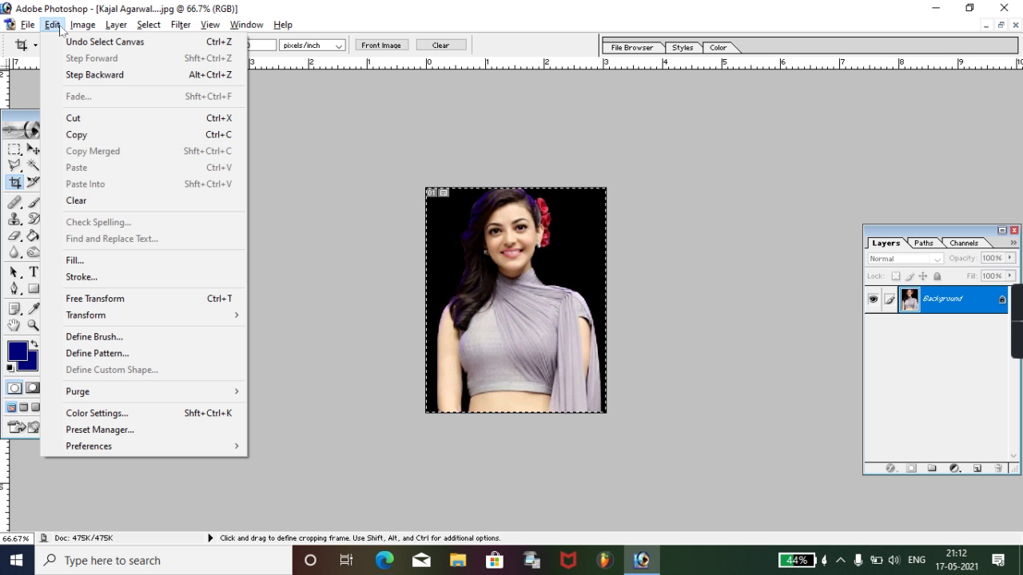
{"action": "left_click", "coordinate": [98, 277]}
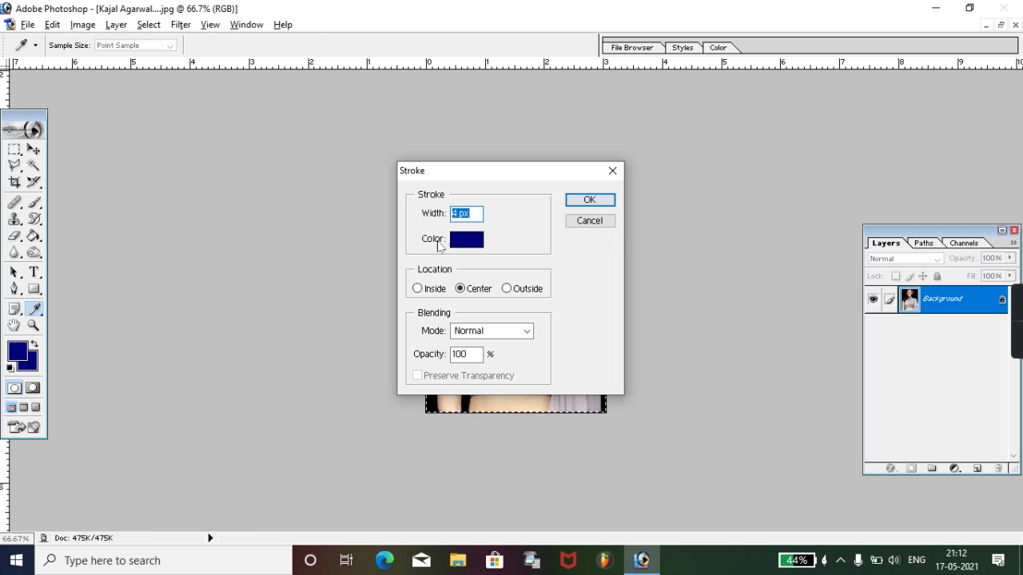
{"action": "left_click", "coordinate": [465, 240]}
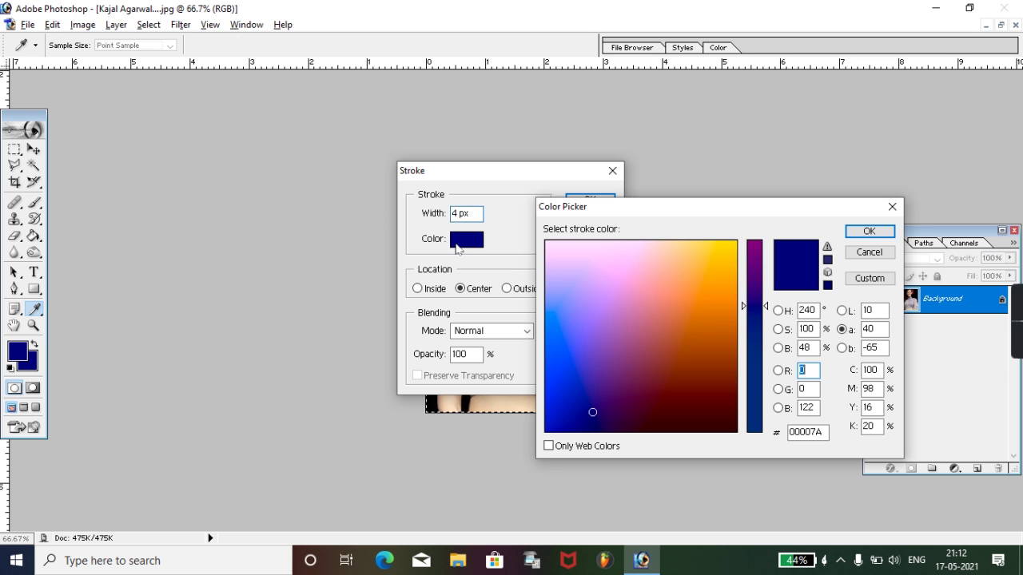
{"action": "left_click", "coordinate": [633, 301]}
{"action": "left_click", "coordinate": [639, 353]}
{"action": "left_click", "coordinate": [865, 233]}
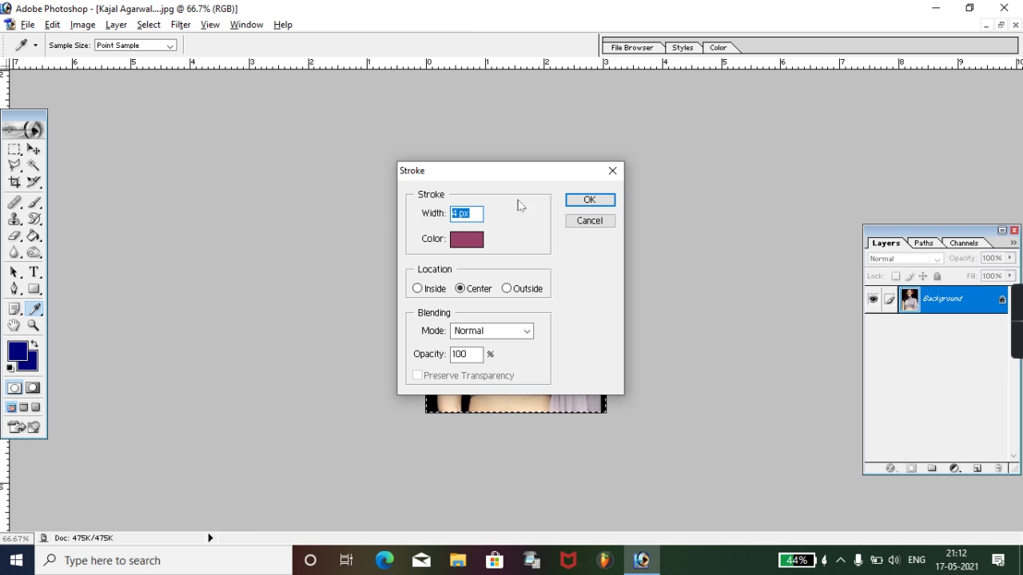
{"action": "left_click", "coordinate": [604, 203]}
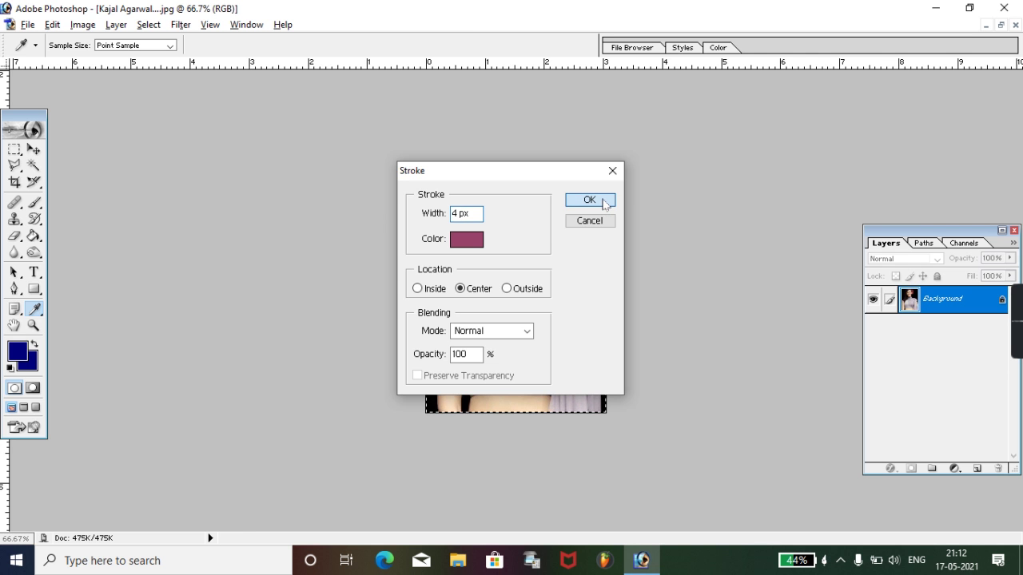
{"action": "left_click", "coordinate": [603, 203]}
{"action": "key", "text": "c"}
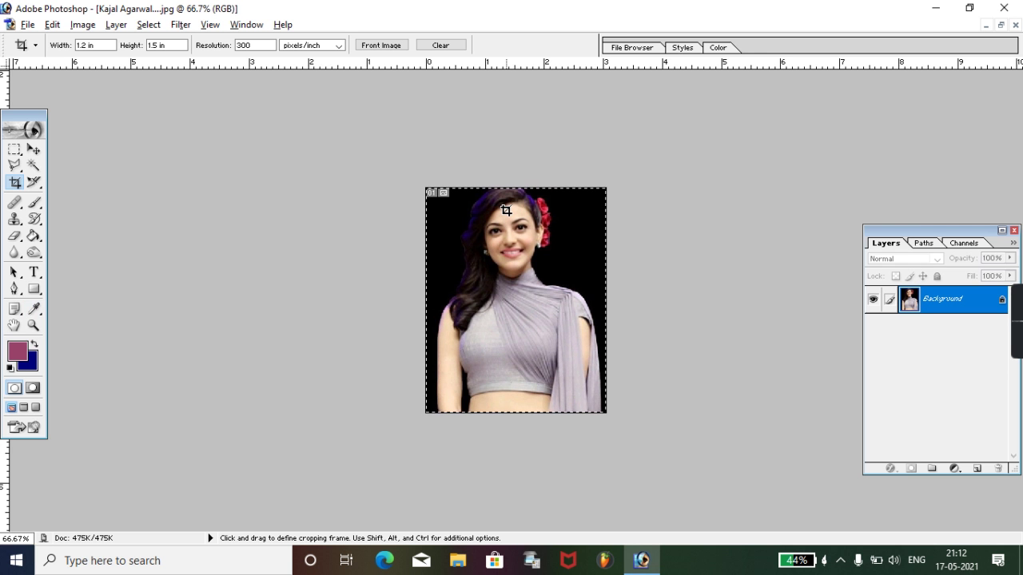
Reset colours to black and white, clear the selection, and restore the window size.
{"action": "key", "text": "d"}
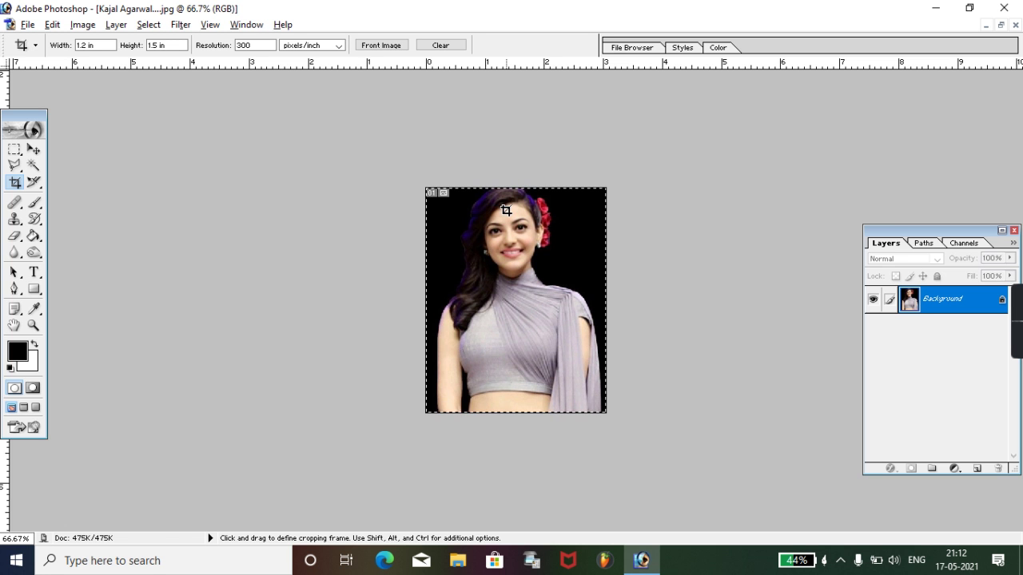
{"action": "key", "text": "ctrl+d"}
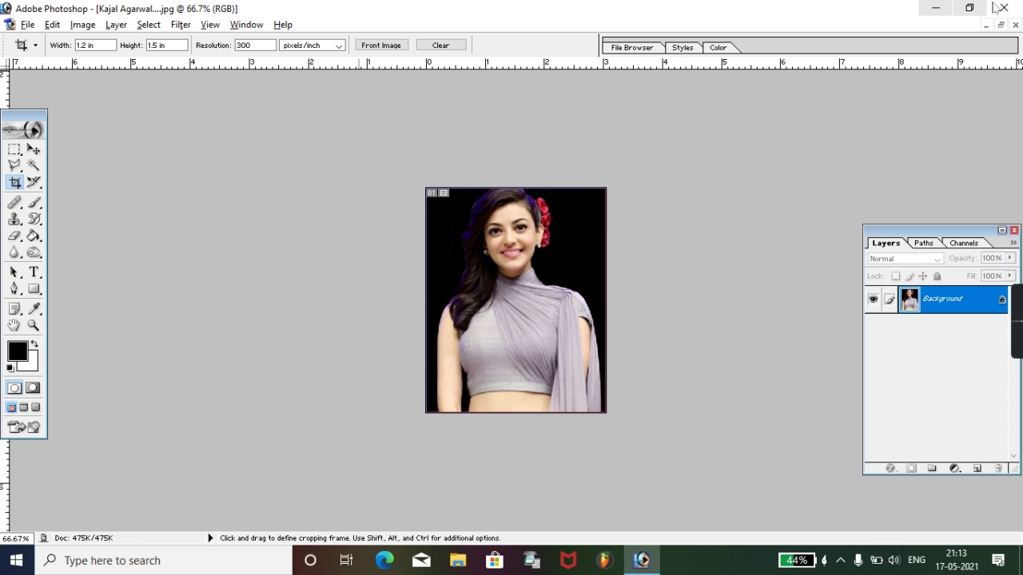
{"action": "left_click", "coordinate": [999, 26]}
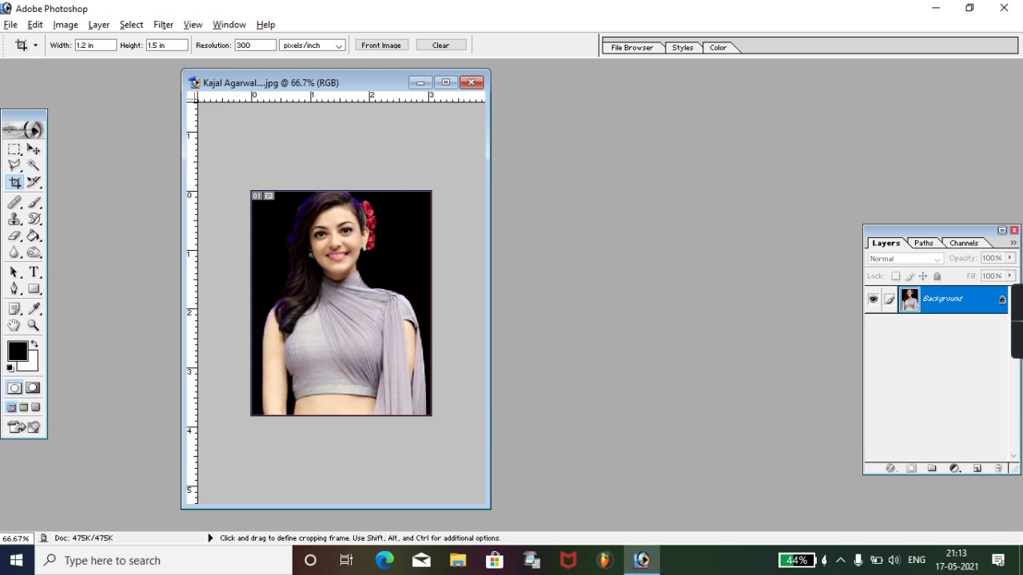
Bring up the New document dialog showing the A4 preset at 300 pixels/inch.
{"action": "left_click", "coordinate": [35, 25]}
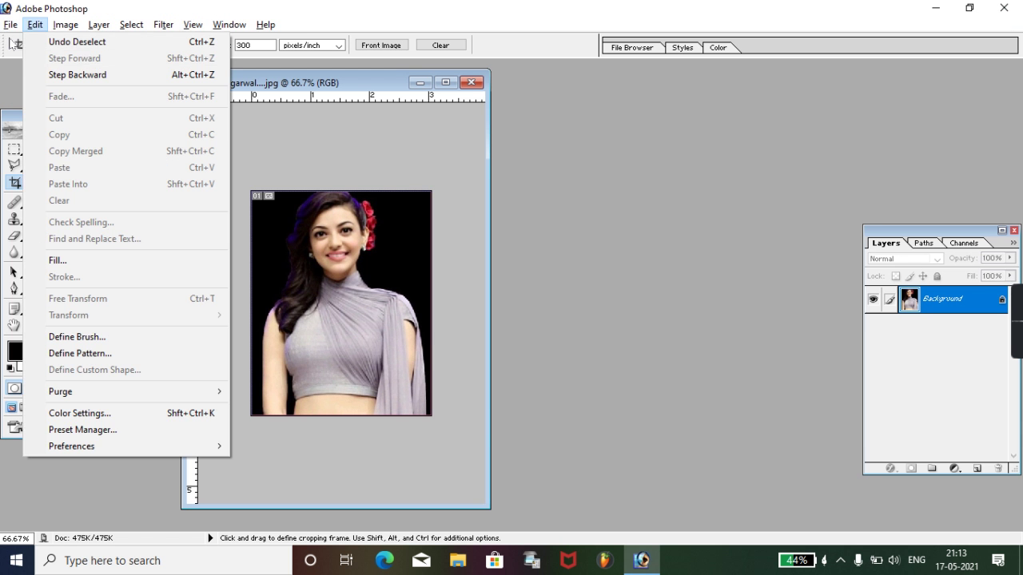
{"action": "left_click", "coordinate": [11, 25]}
{"action": "left_click", "coordinate": [35, 42]}
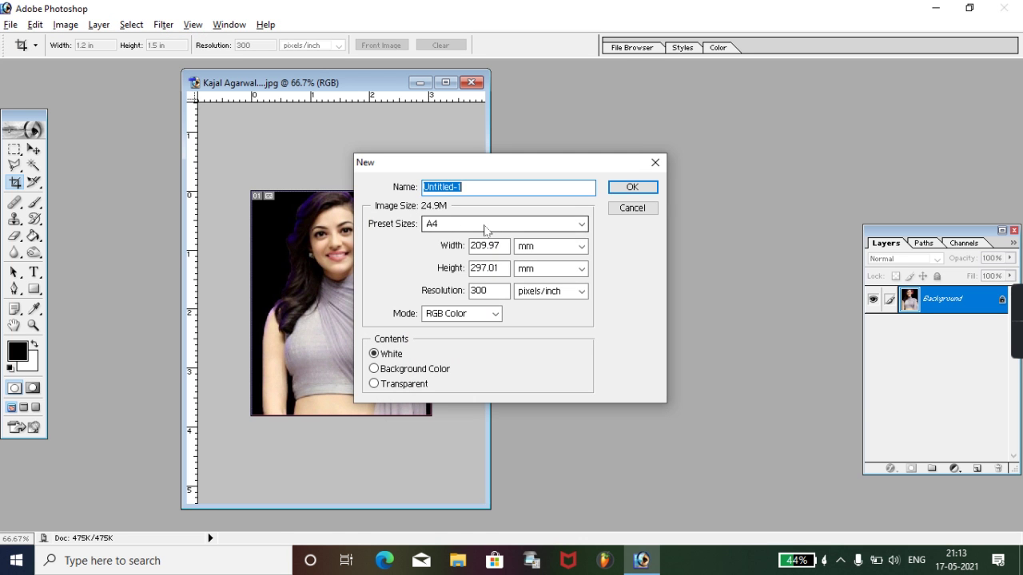
Create the white A4 Untitled-1 page and move the portrait window beside it.
{"action": "left_click", "coordinate": [634, 188]}
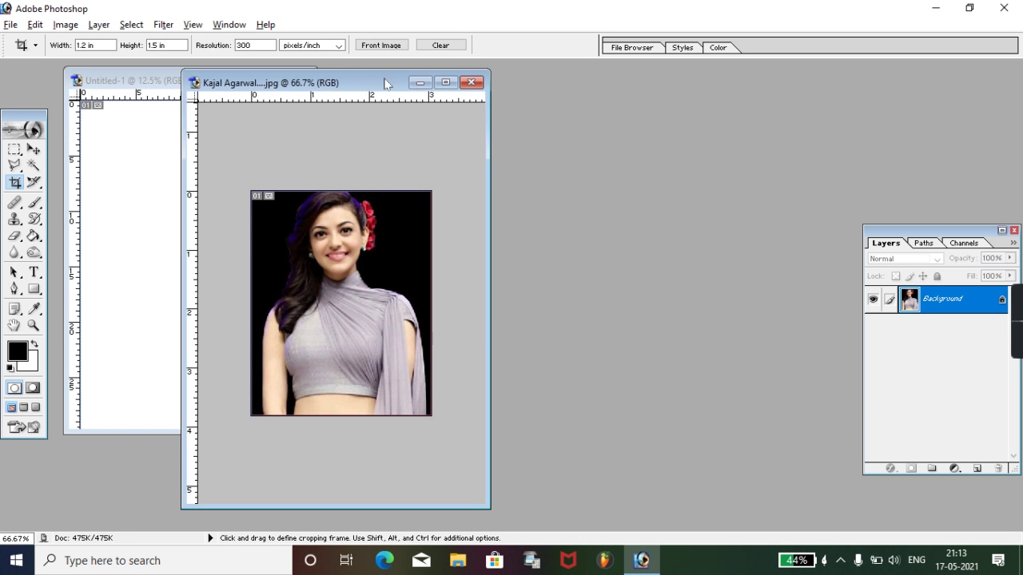
{"action": "left_click_drag", "start_coordinate": [361, 87], "coordinate": [545, 100]}
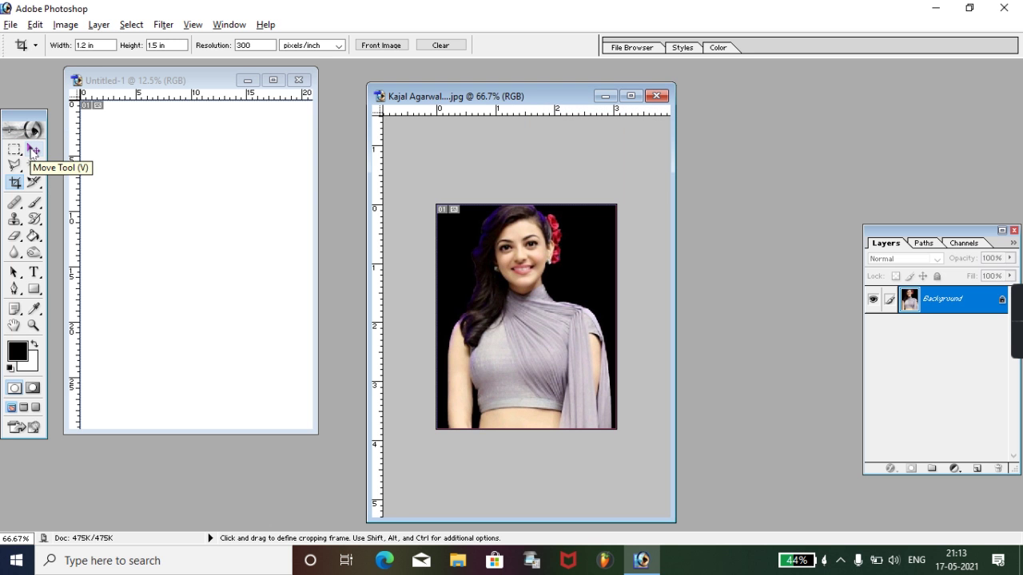
{"action": "left_click", "coordinate": [32, 149]}
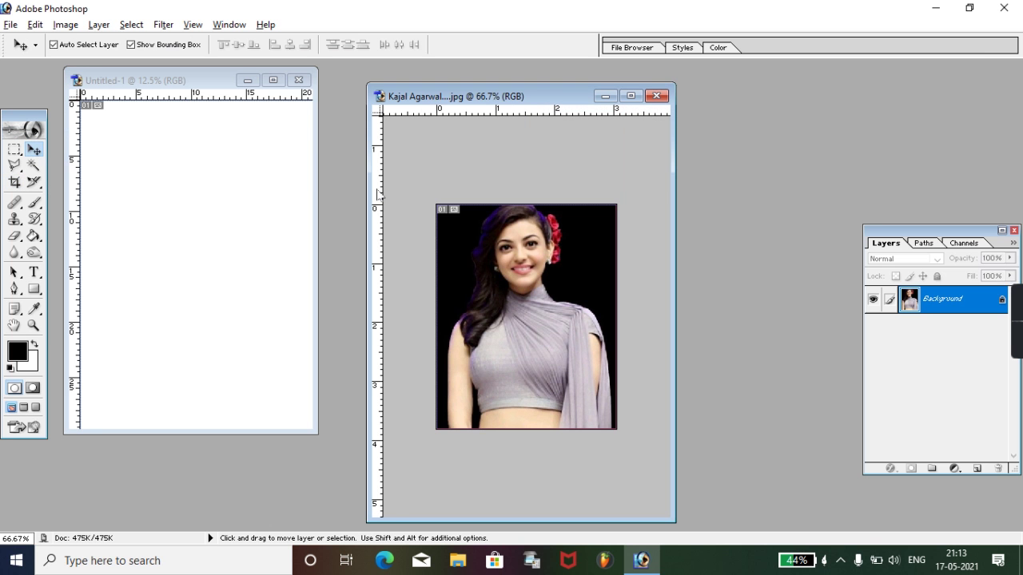
Drag the bordered portrait into Untitled-1 as Layer 1 at the top-left corner.
{"action": "left_click_drag", "start_coordinate": [544, 310], "coordinate": [182, 174]}
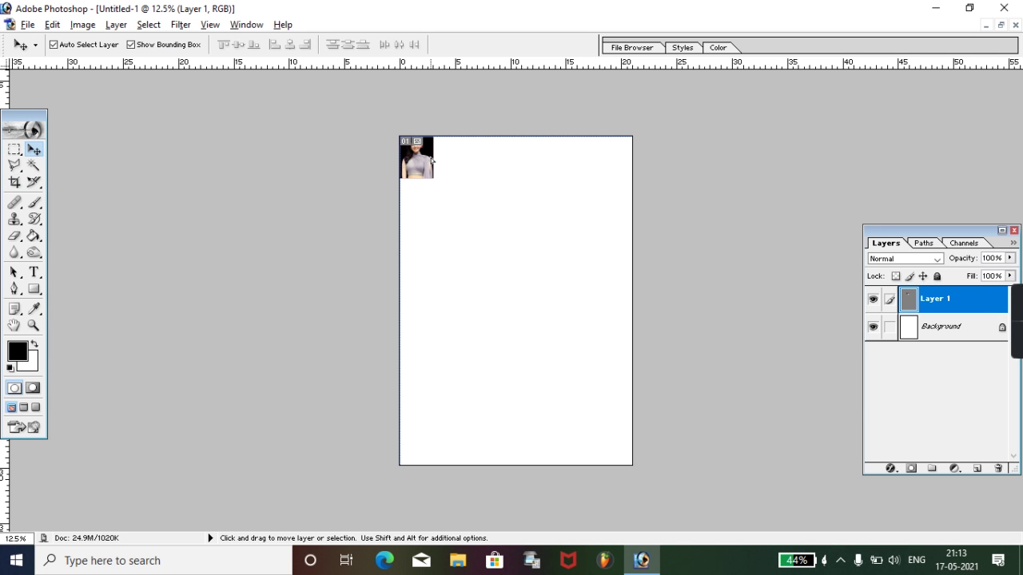
{"action": "left_click", "coordinate": [432, 159]}
Alt-drag five portrait copies across the top row, making six portraits in all.
{"action": "left_click_drag", "start_coordinate": [427, 158], "coordinate": [493, 161]}
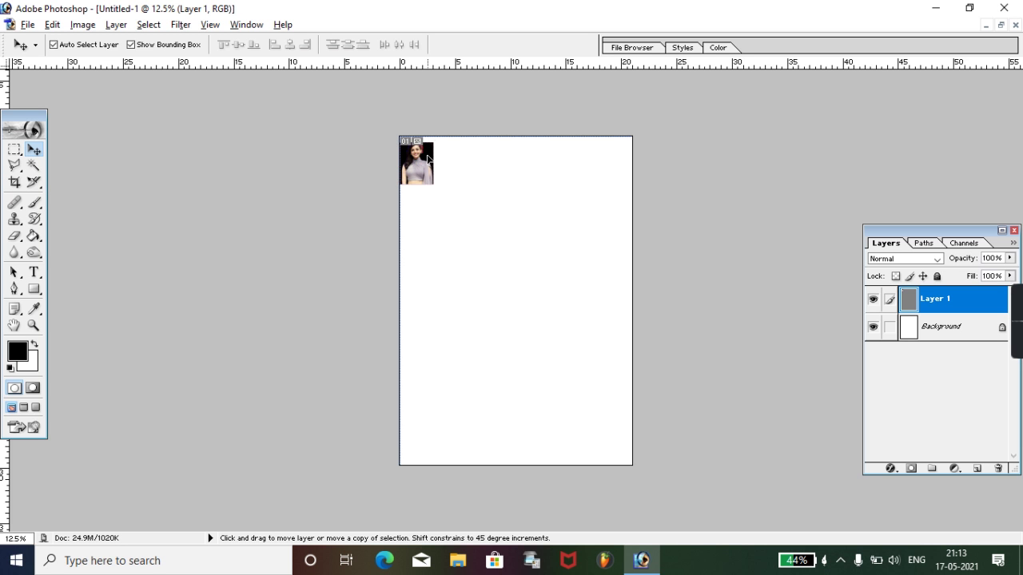
{"action": "left_click_drag", "start_coordinate": [493, 162], "coordinate": [466, 160]}
{"action": "left_click_drag", "start_coordinate": [465, 160], "coordinate": [504, 159]}
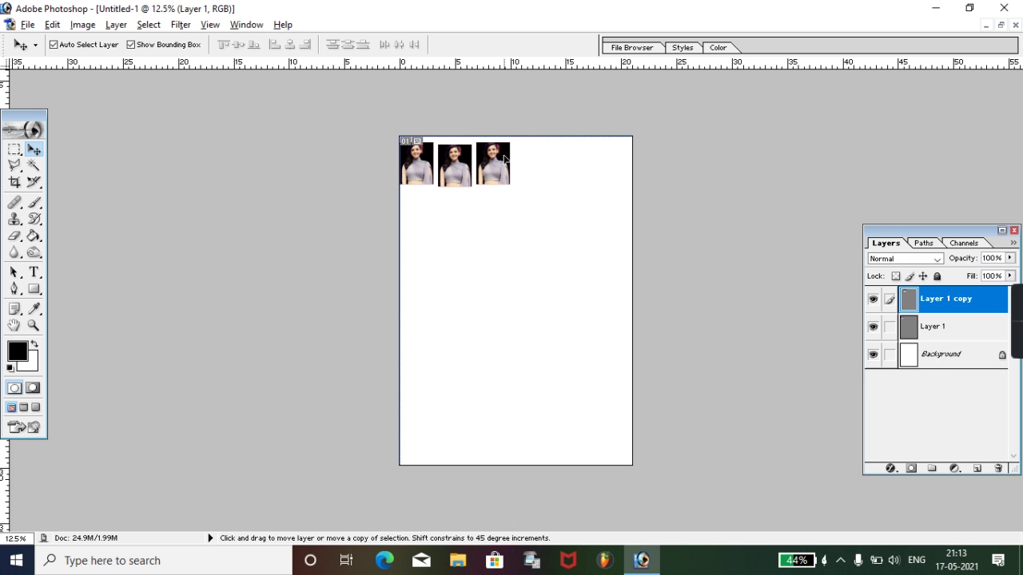
{"action": "left_click_drag", "start_coordinate": [504, 159], "coordinate": [545, 159]}
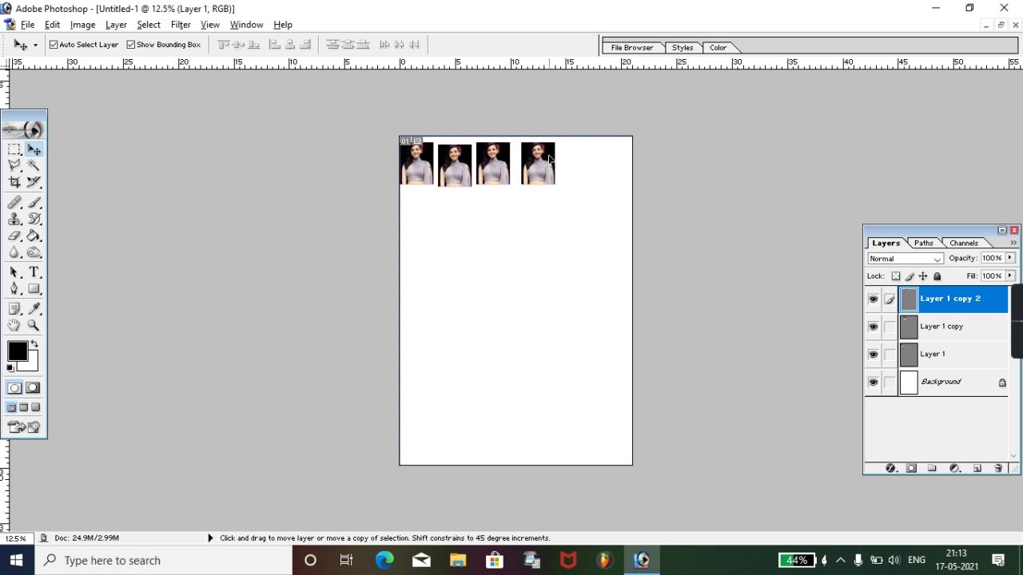
{"action": "left_click_drag", "start_coordinate": [546, 159], "coordinate": [579, 161]}
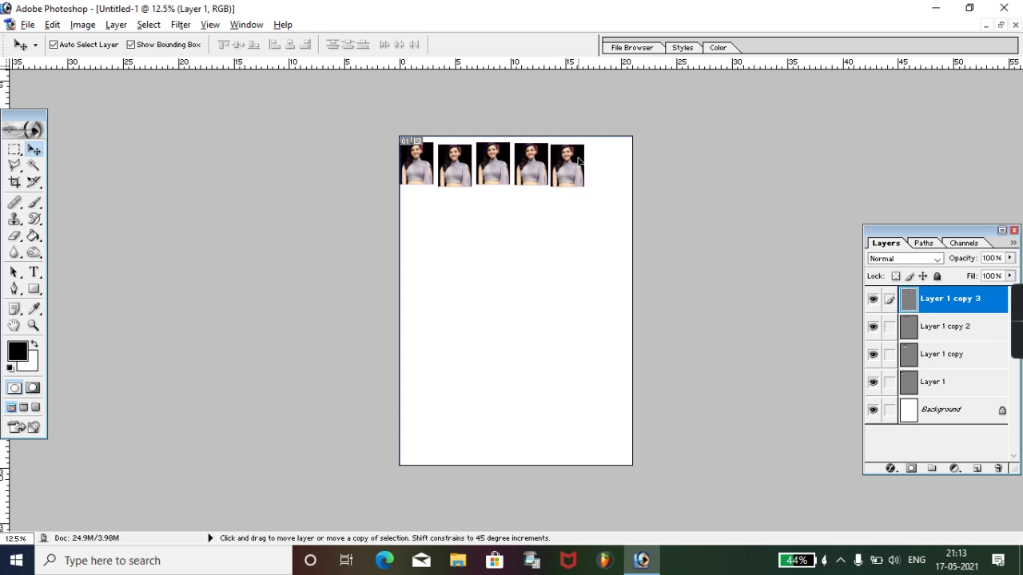
{"action": "left_click_drag", "start_coordinate": [579, 161], "coordinate": [583, 162]}
{"action": "key", "text": "alt"}
{"action": "left_click_drag", "start_coordinate": [582, 162], "coordinate": [621, 162]}
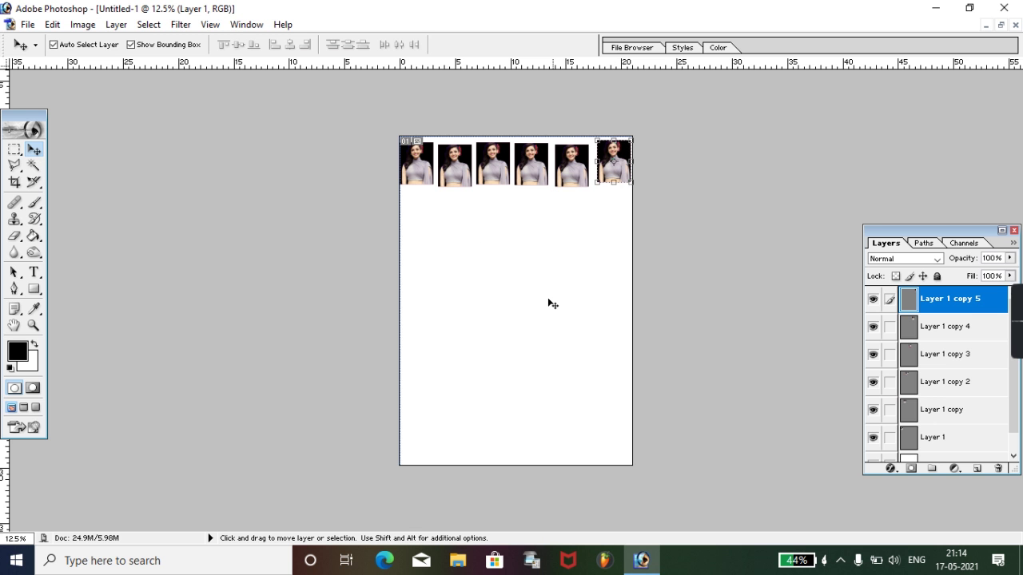
Even the gaps by shifting the fifth, fourth and third portraits slightly.
{"action": "left_click", "coordinate": [573, 178]}
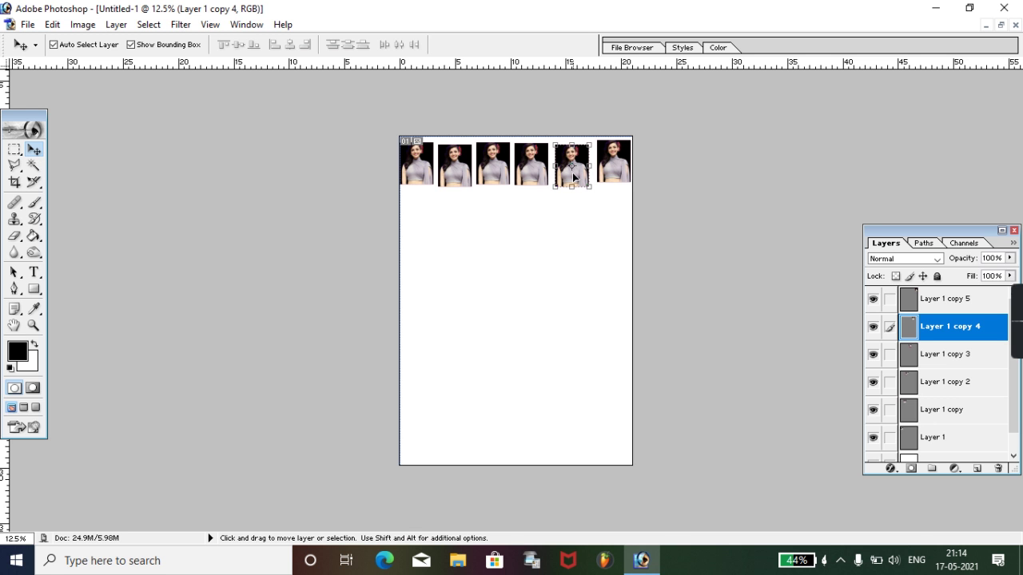
{"action": "left_click_drag", "start_coordinate": [573, 177], "coordinate": [574, 177]}
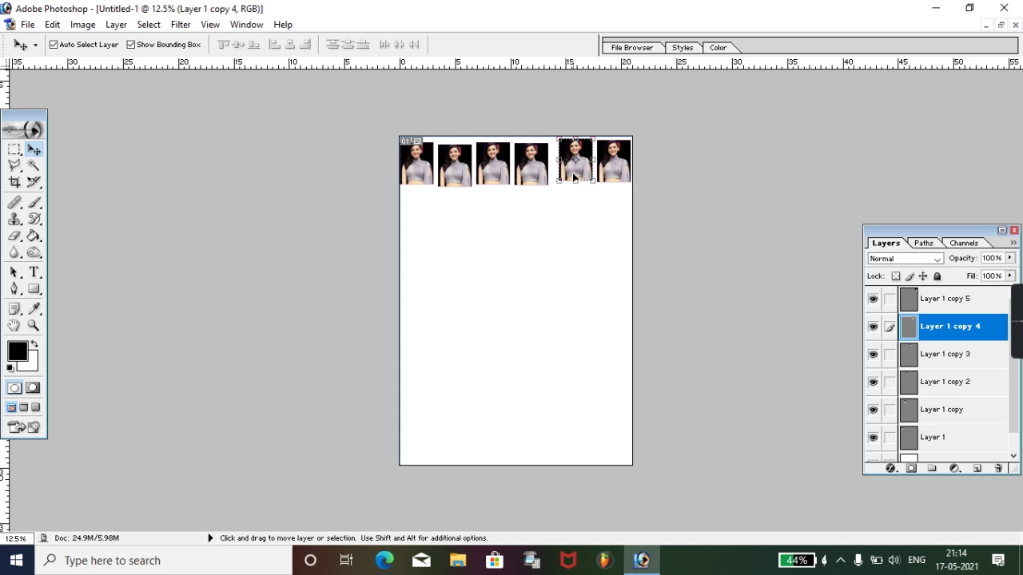
{"action": "key", "text": "shift+Down"}
{"action": "key", "text": "shift+Down"}
{"action": "key", "text": "shift+Down"}
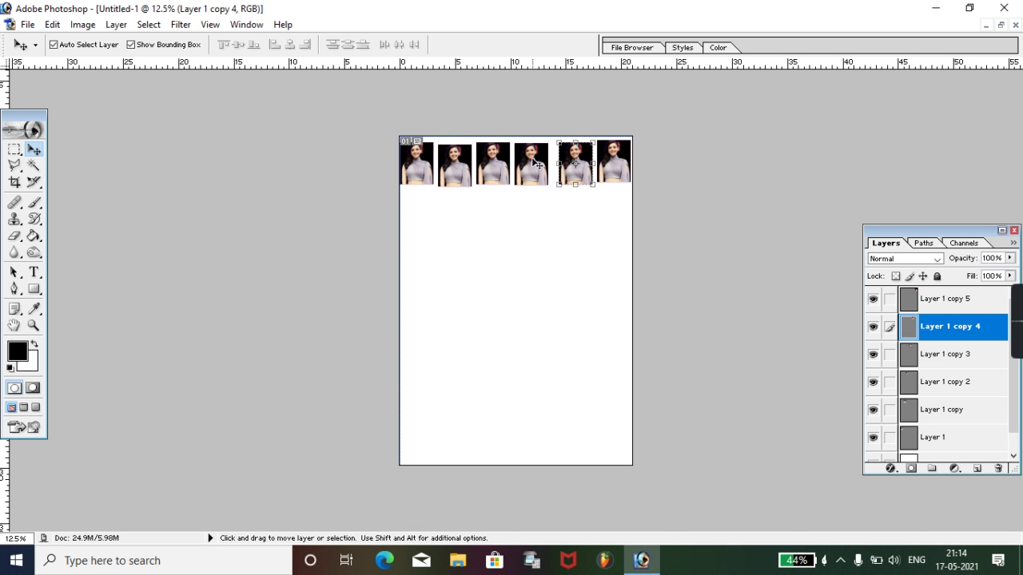
{"action": "left_click_drag", "start_coordinate": [534, 161], "coordinate": [538, 162]}
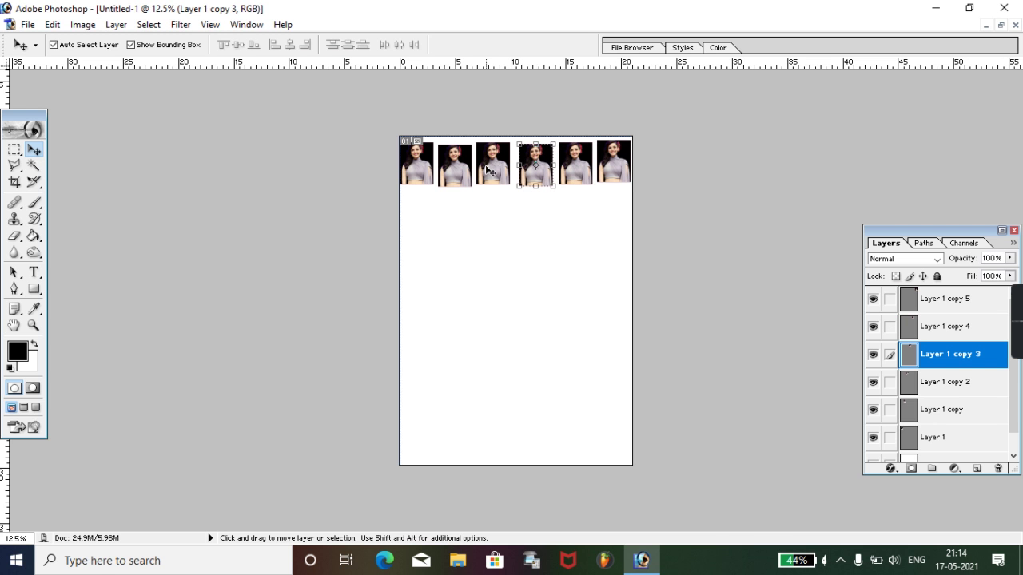
{"action": "left_click_drag", "start_coordinate": [488, 169], "coordinate": [492, 170]}
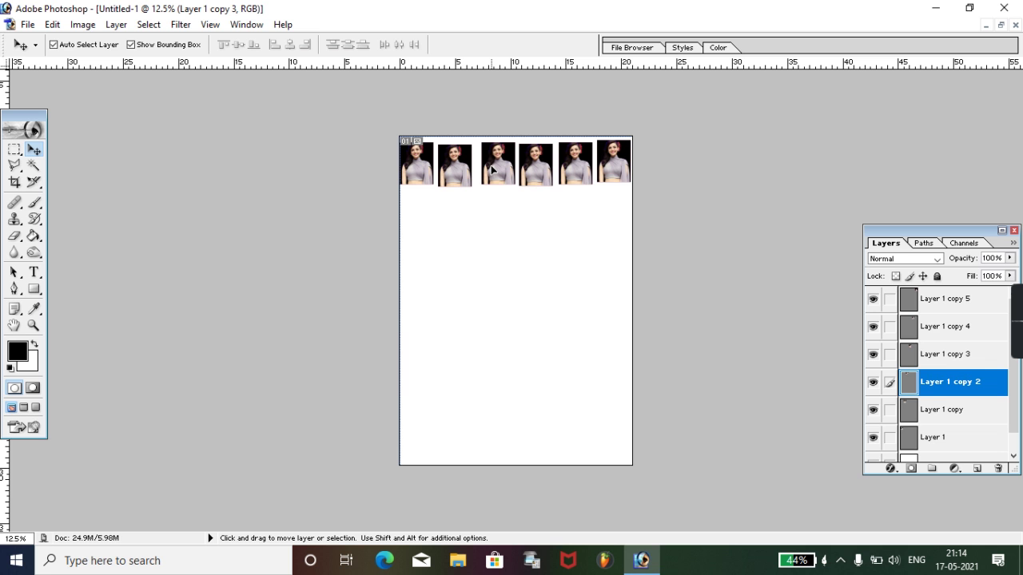
Nudge the second portrait up and right, then merge the first two portraits down.
{"action": "left_click", "coordinate": [460, 166]}
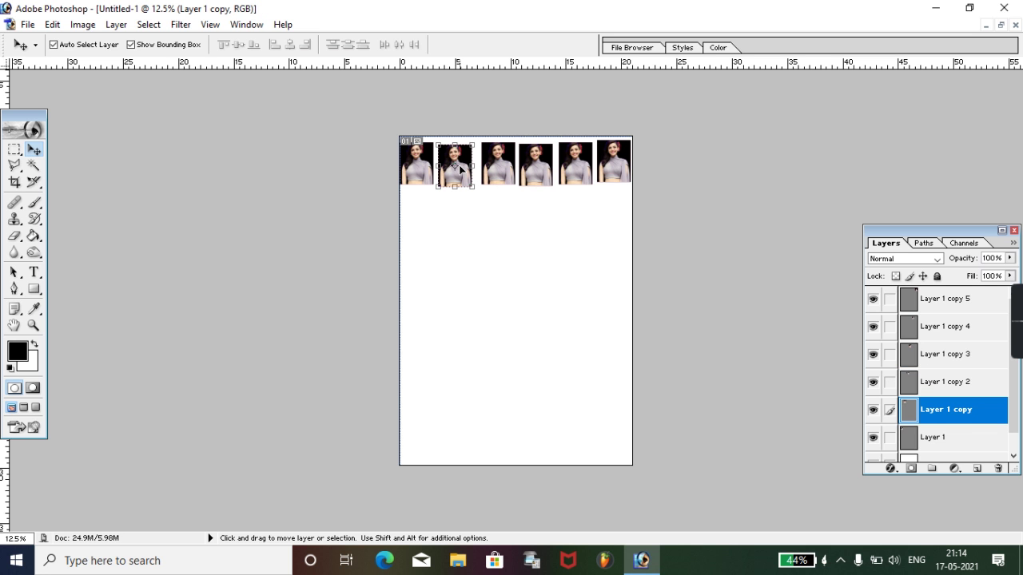
{"action": "key", "text": "shift+Up"}
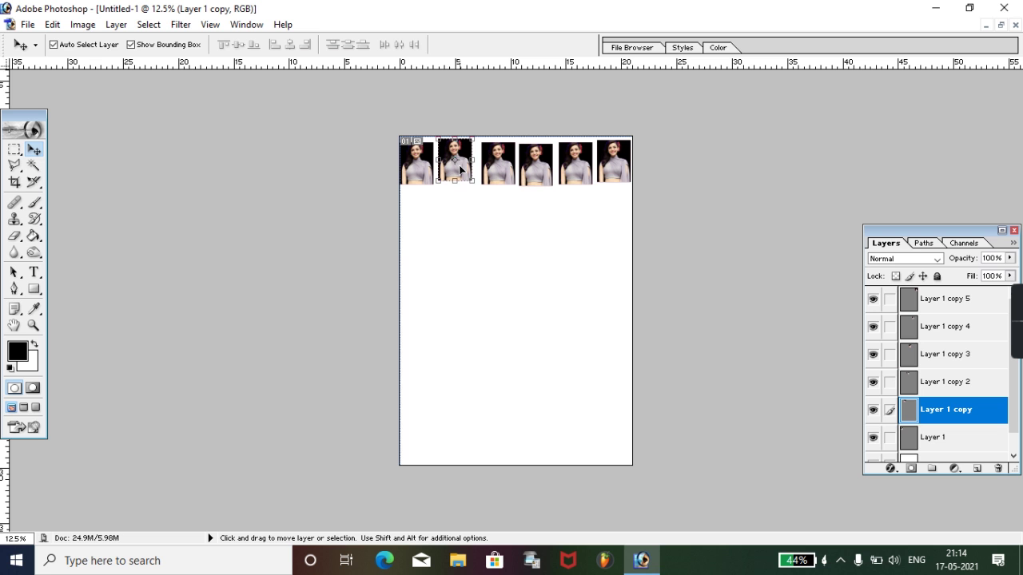
{"action": "key", "text": "shift+Up"}
{"action": "key", "text": "shift+Up"}
{"action": "key", "text": "shift+Right"}
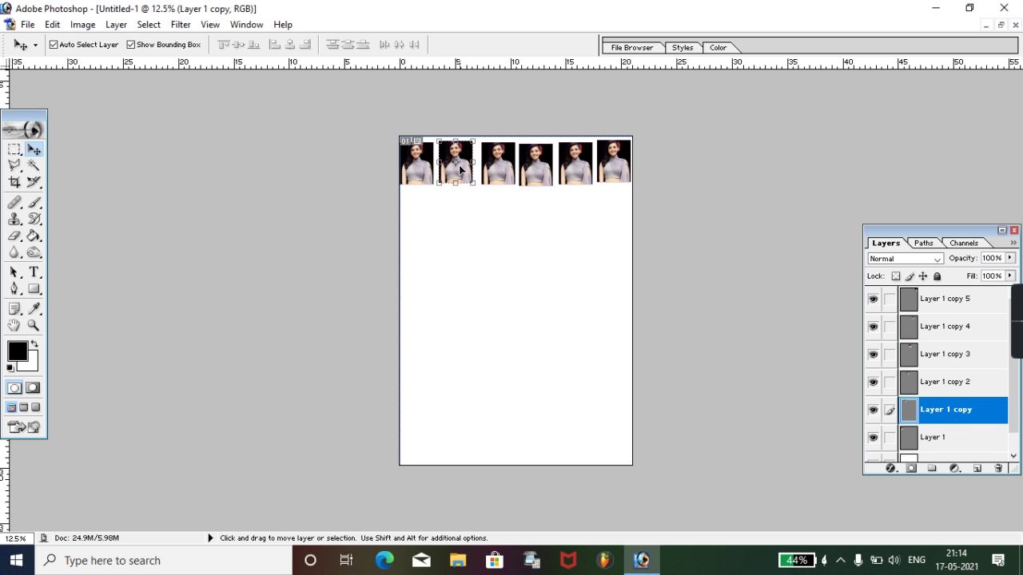
{"action": "key", "text": "ctrl+e"}
{"action": "key", "text": "ctrl+e"}
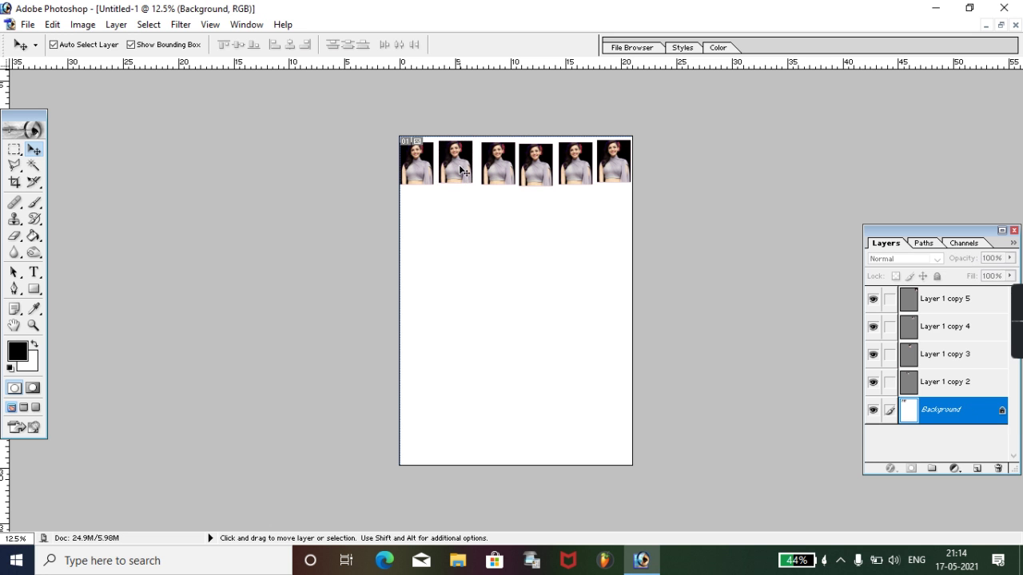
Merge the row into the Background and Alt-drag copies down into five rows of six.
{"action": "left_click", "coordinate": [950, 312]}
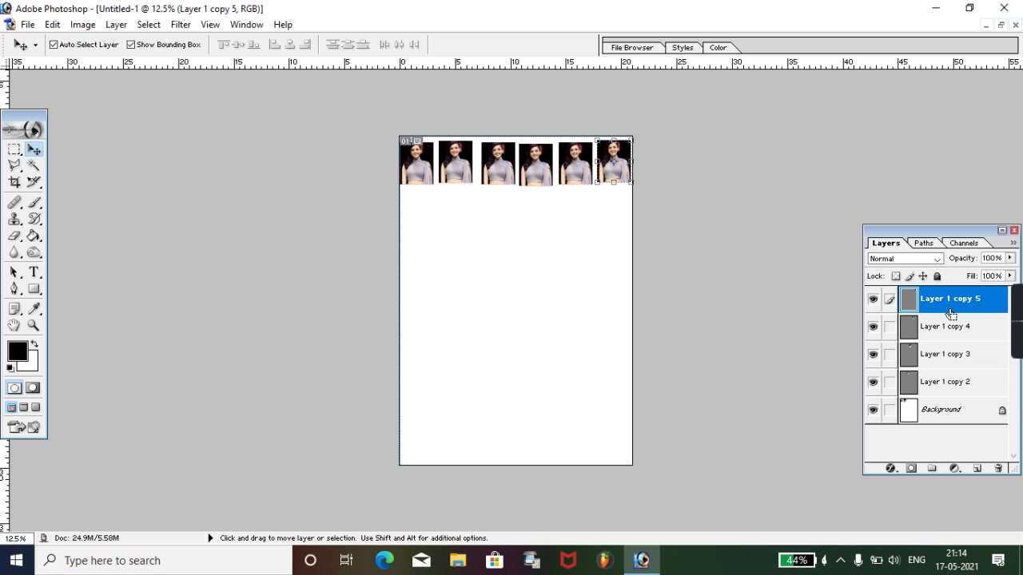
{"action": "key", "text": "ctrl+shift+e"}
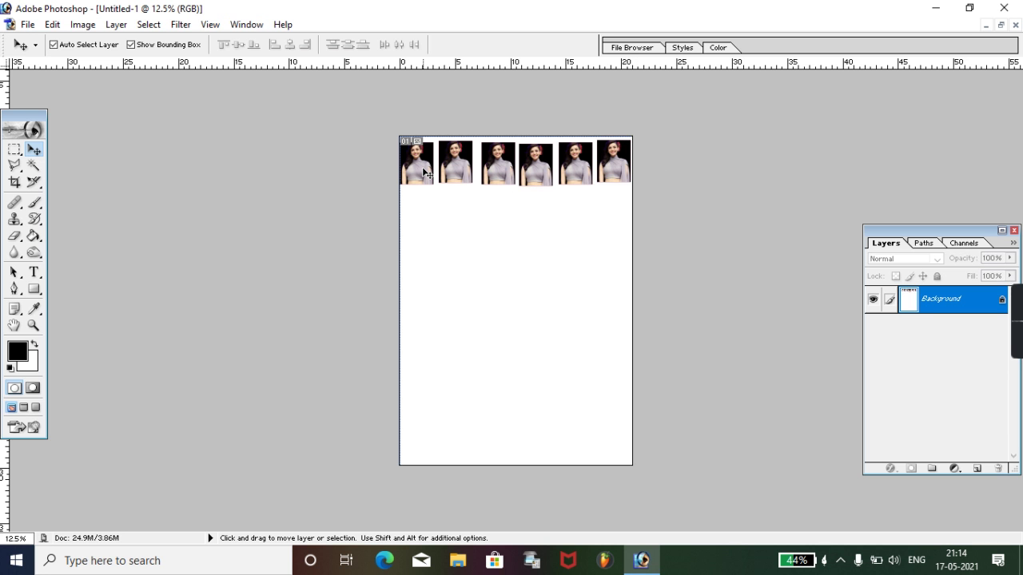
{"action": "key", "text": "alt"}
{"action": "mouse_move", "coordinate": [424, 172]}
{"action": "left_mouse_down"}
{"action": "mouse_move", "coordinate": [432, 227]}
{"action": "mouse_move", "coordinate": [422, 221]}
{"action": "left_mouse_up"}
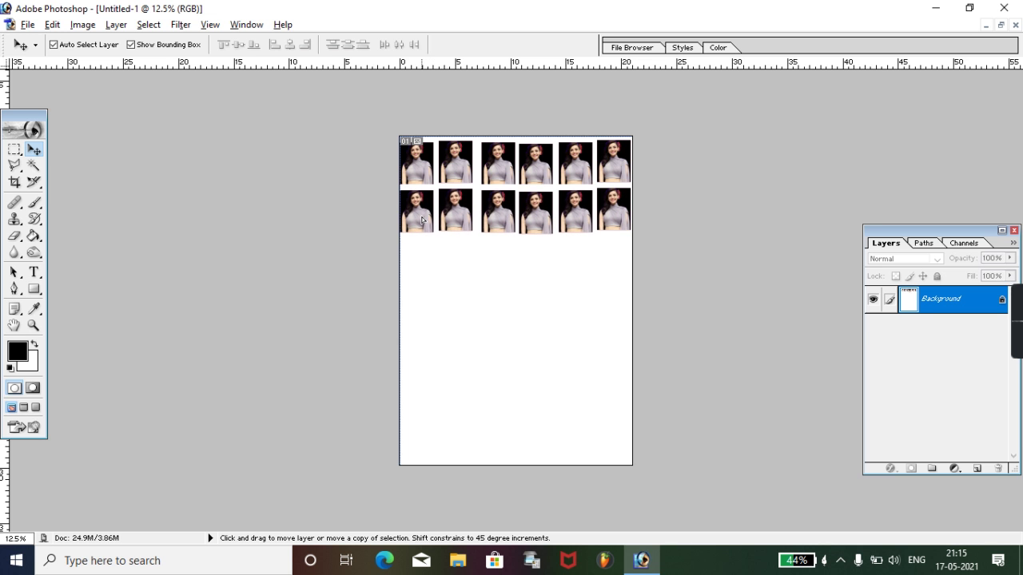
{"action": "key", "text": "ctrl+j"}
{"action": "left_click_drag", "start_coordinate": [422, 220], "coordinate": [417, 269]}
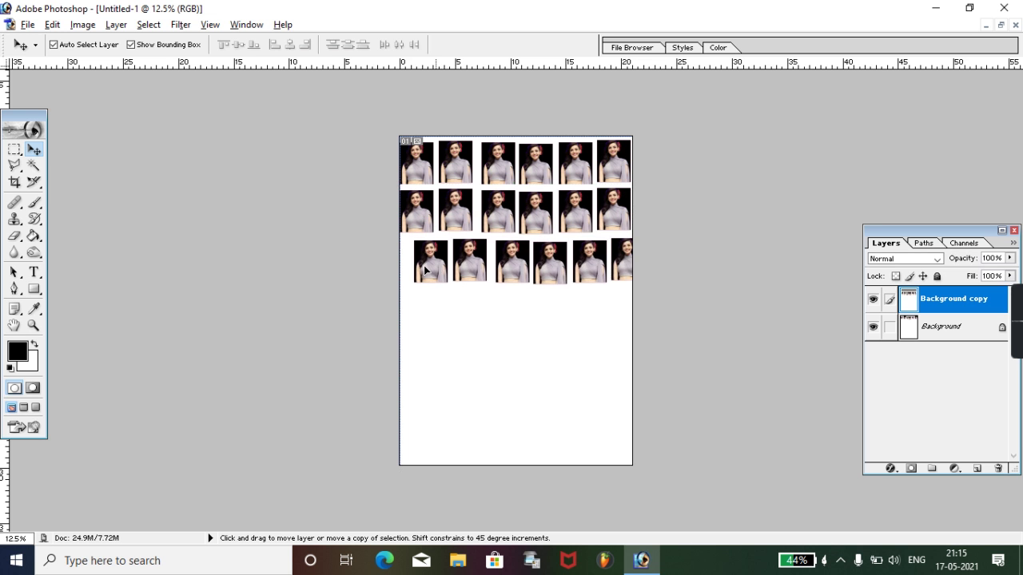
{"action": "mouse_move", "coordinate": [418, 269]}
{"action": "left_mouse_down"}
{"action": "mouse_move", "coordinate": [405, 322]}
{"action": "mouse_move", "coordinate": [416, 323]}
{"action": "mouse_move", "coordinate": [417, 342]}
{"action": "left_mouse_up"}
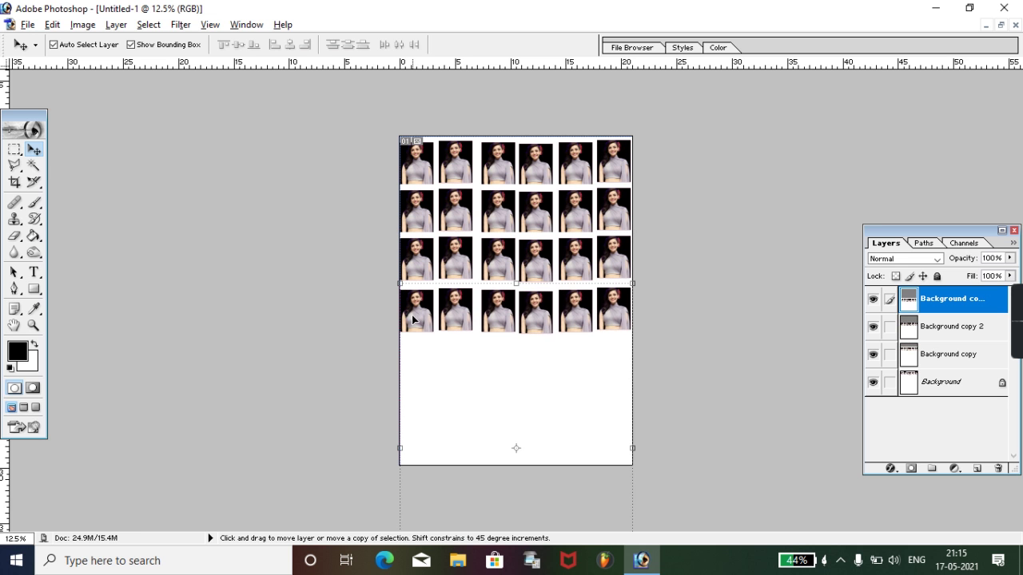
{"action": "left_click_drag", "start_coordinate": [417, 342], "coordinate": [417, 363]}
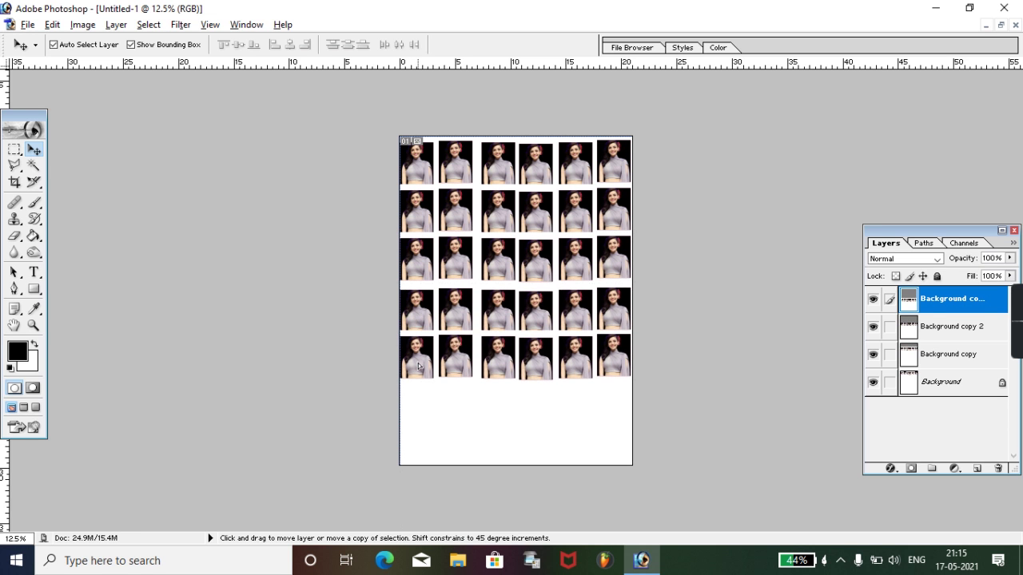